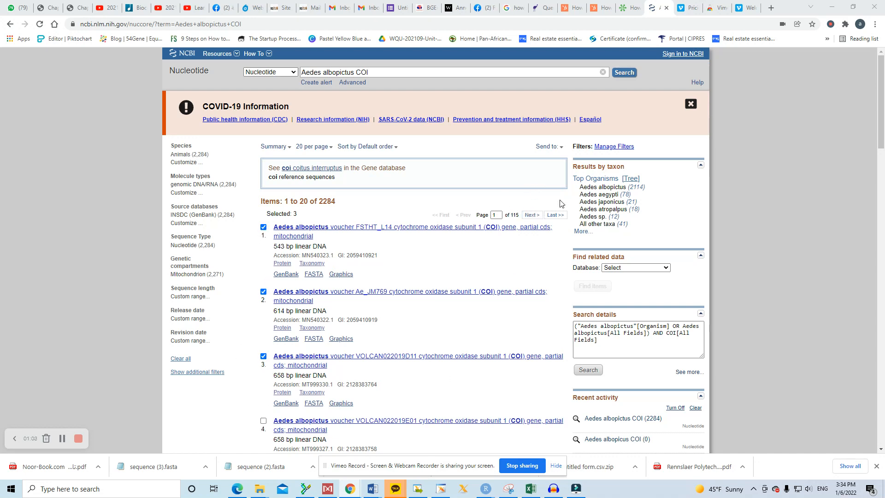
# Step: Review the file download options and available formats for the three selected Aedes albopictus COI records
pyautogui.click(562, 147)
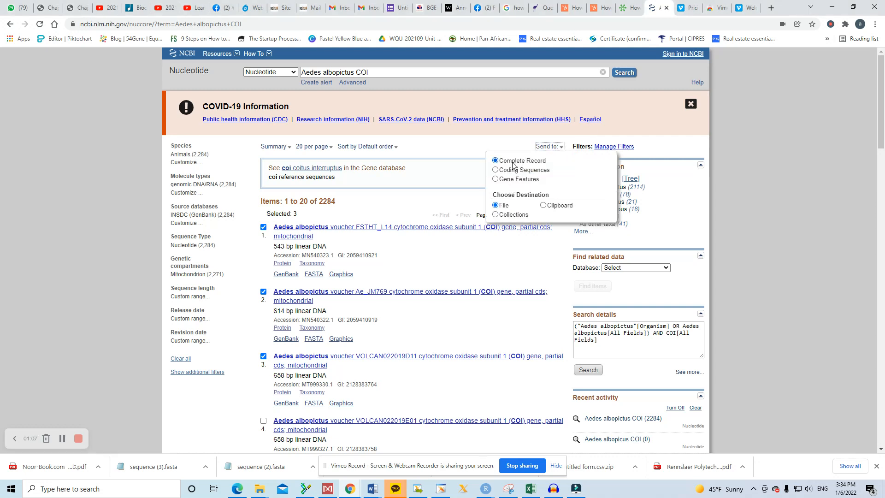
pyautogui.click(495, 205)
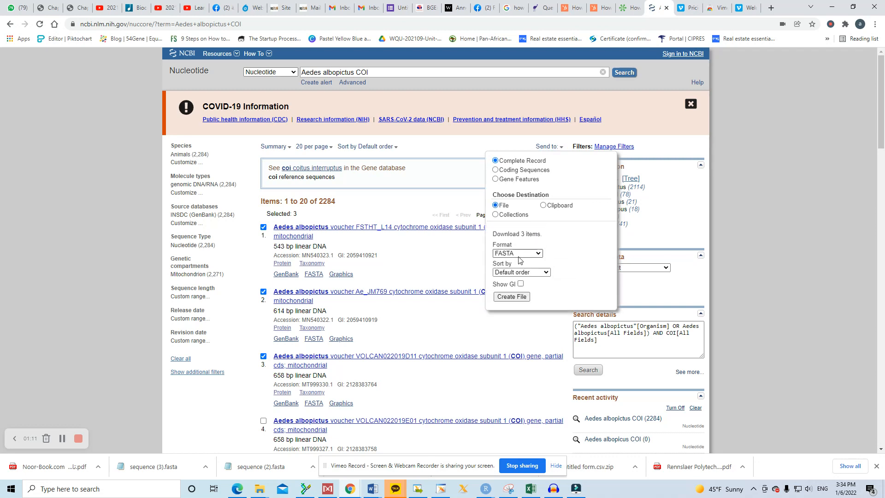
pyautogui.click(521, 255)
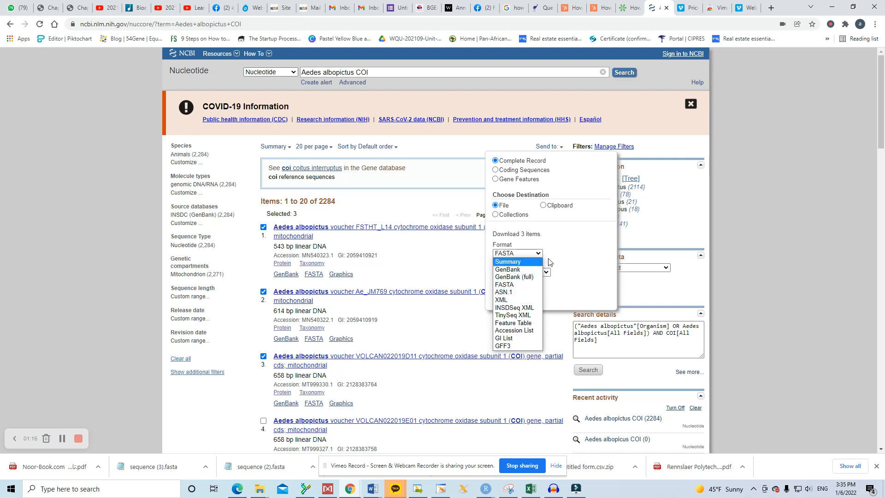
pyautogui.click(581, 256)
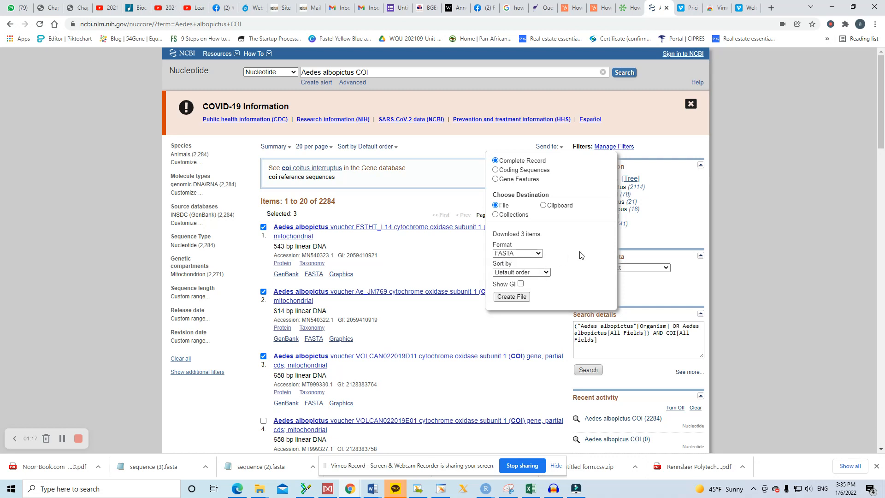
pyautogui.click(732, 228)
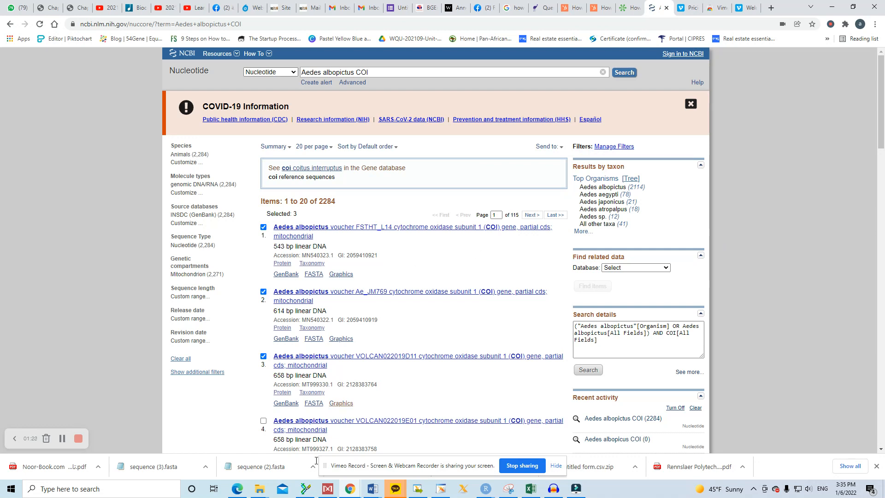
# Step: Switch to BioEdit, close the current alignment window, and open Phylogeny.fasta from Downloads in a maximized window
pyautogui.click(309, 489)
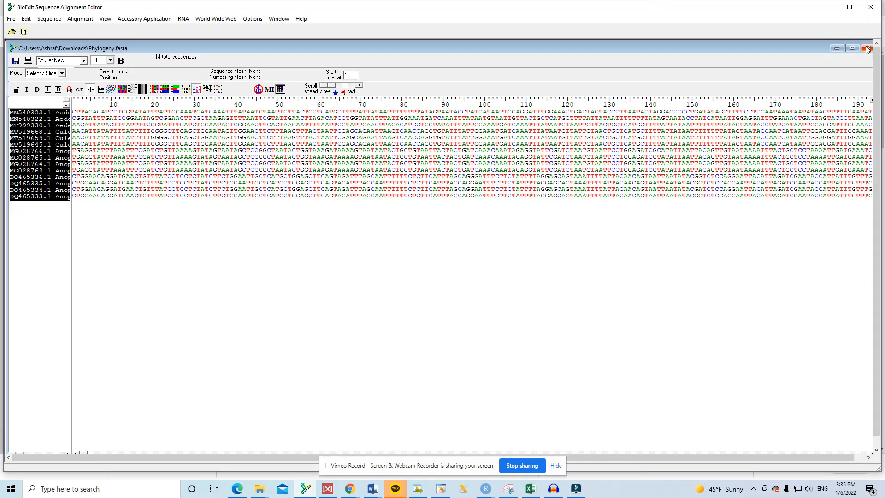
pyautogui.click(866, 48)
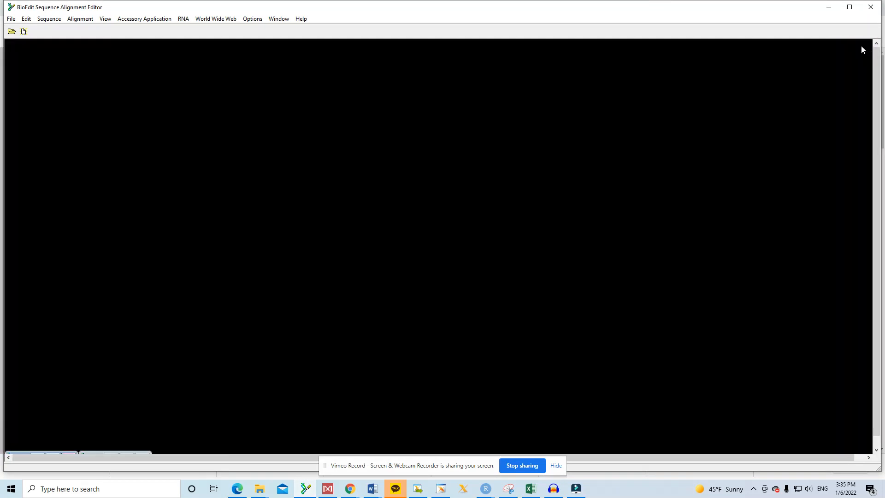
pyautogui.click(11, 19)
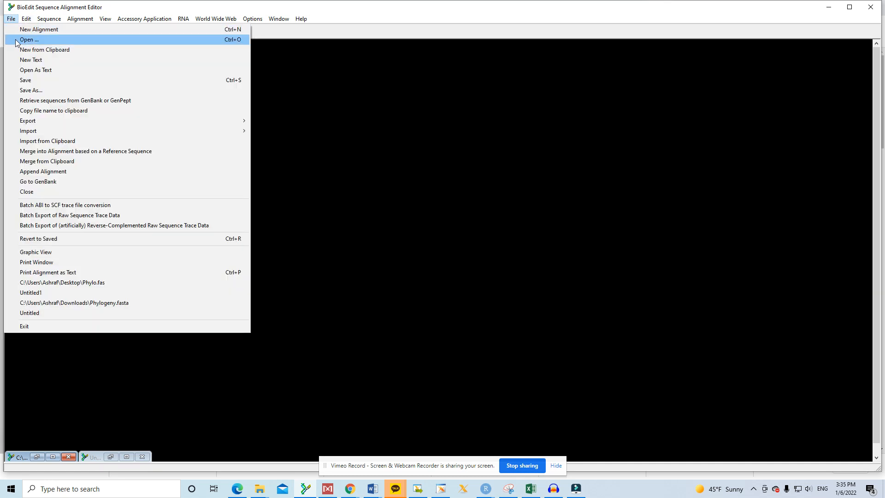
pyautogui.click(28, 40)
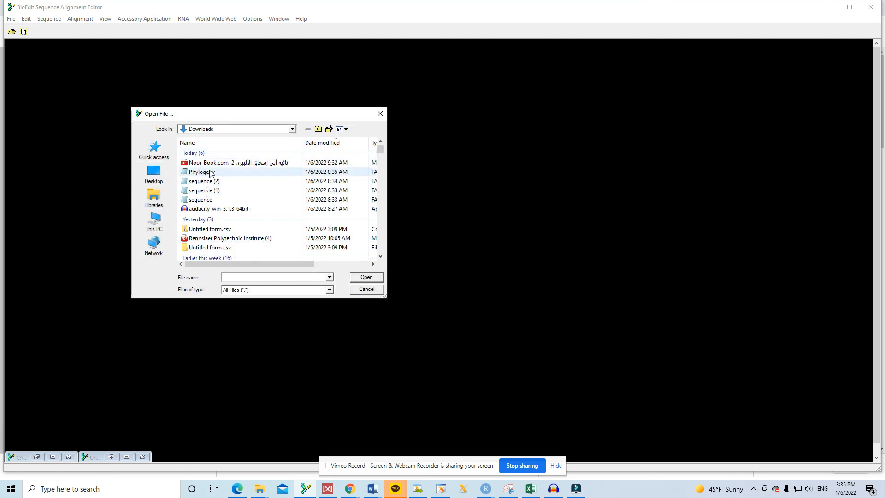
pyautogui.click(210, 172)
pyautogui.click(366, 277)
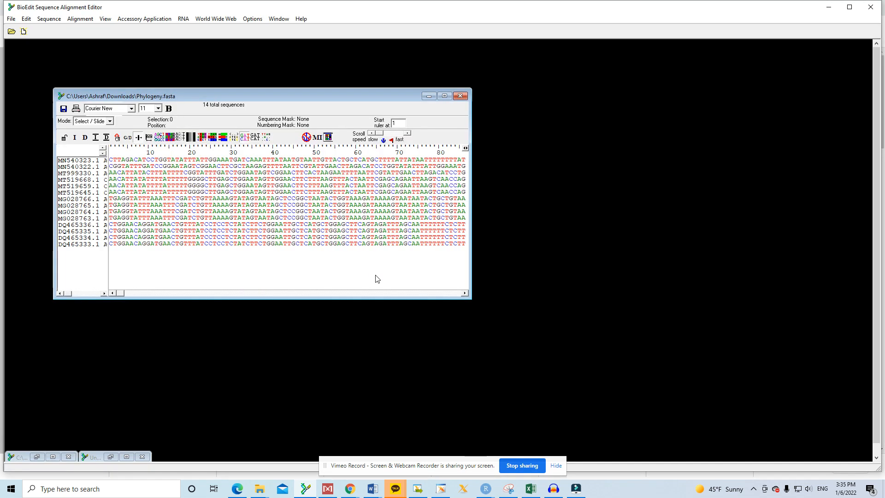
pyautogui.doubleClick(441, 96)
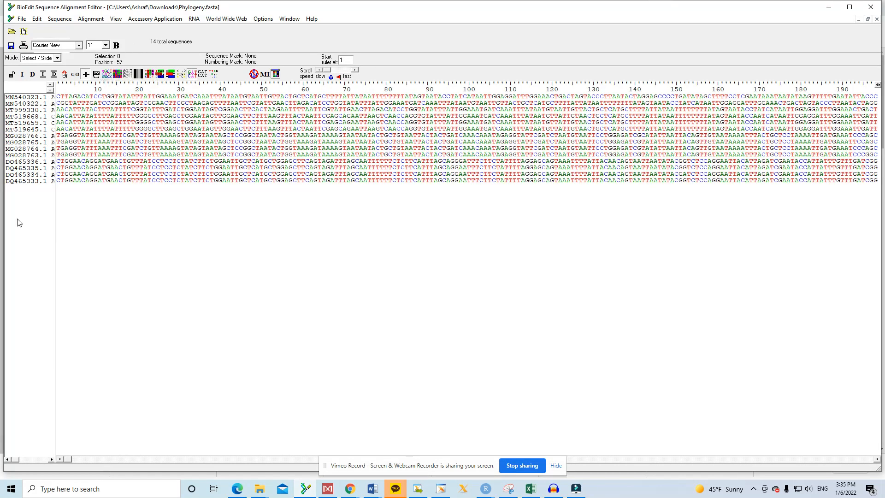
# Step: Widen the sequence name column to show the species names and set the alignment mode to Edit
pyautogui.moveTo(52, 89); pyautogui.dragTo(147, 90)
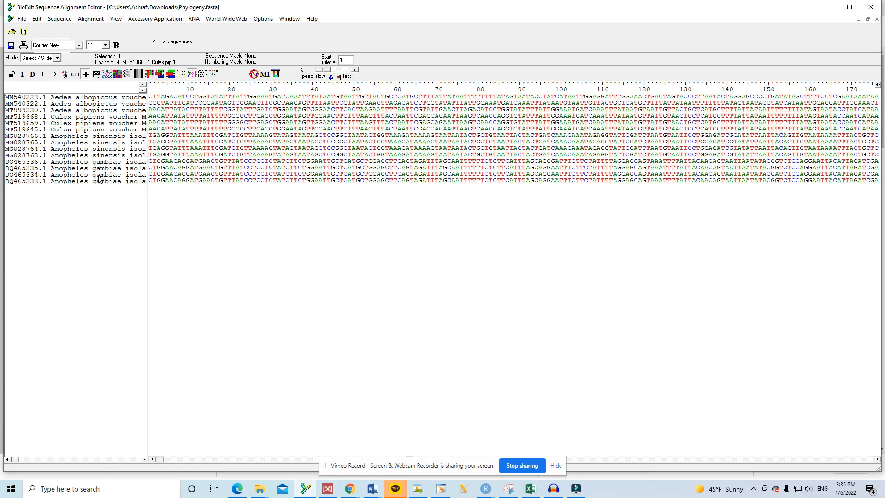
pyautogui.click(57, 58)
pyautogui.click(51, 73)
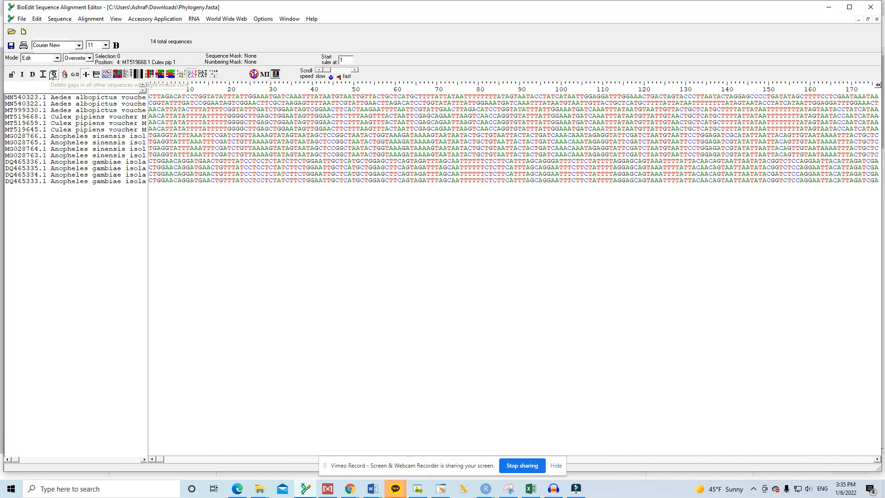
# Step: Run a ClustalW full multiple alignment on all 14 sequences with a bootstrapped NJ tree of 1000 bootstraps
pyautogui.click(156, 19)
pyautogui.click(180, 42)
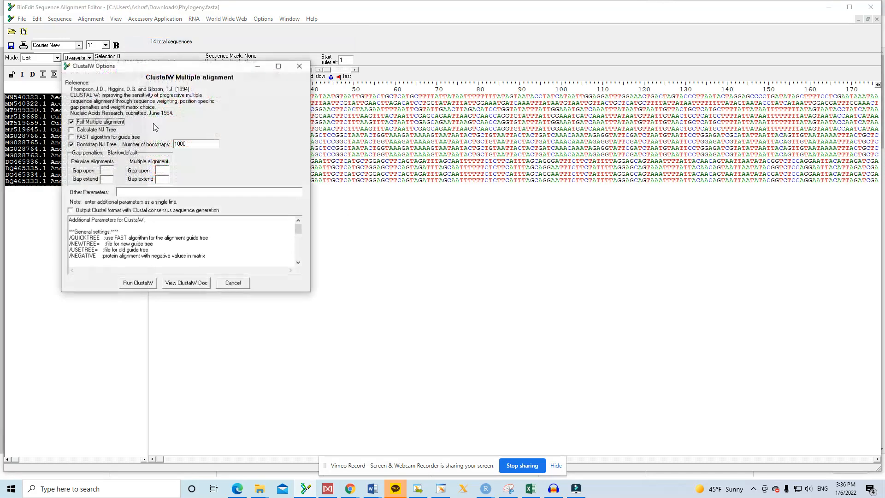
pyautogui.click(152, 287)
pyautogui.click(442, 301)
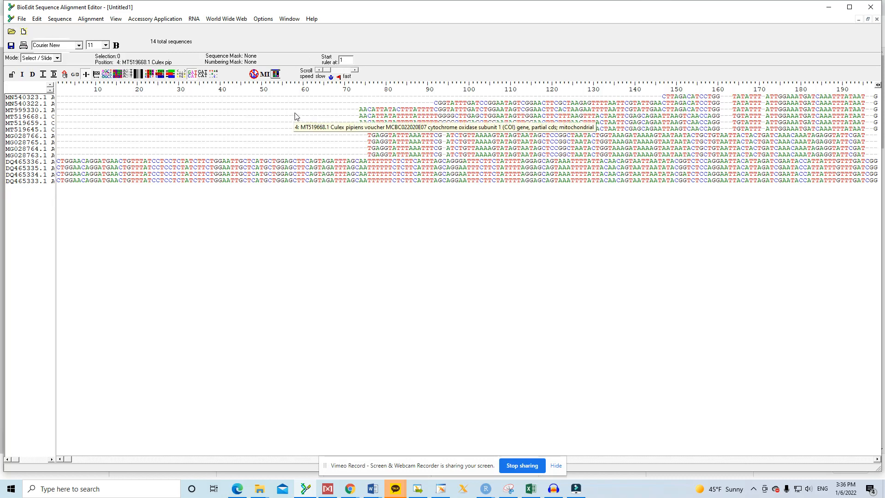
# Step: Show residues identical to the first sequence as dots and delete positions 1 to 156 from all aligned sequences
pyautogui.click(213, 75)
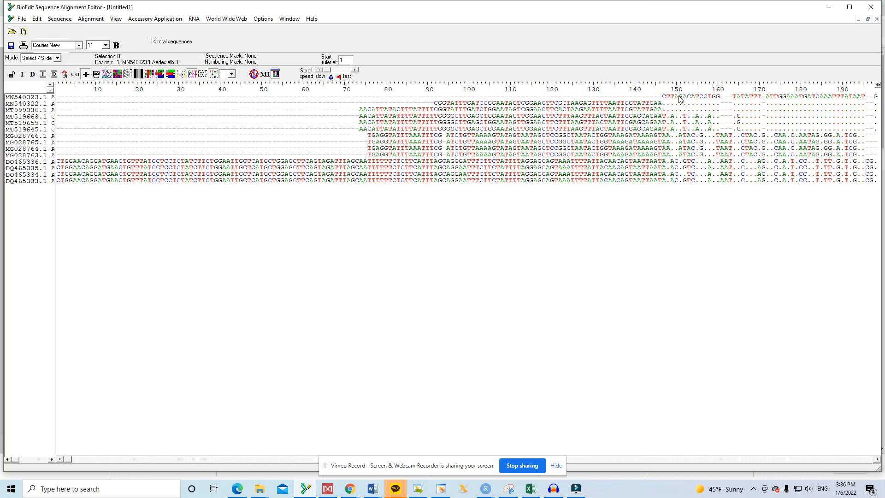
pyautogui.click(708, 87)
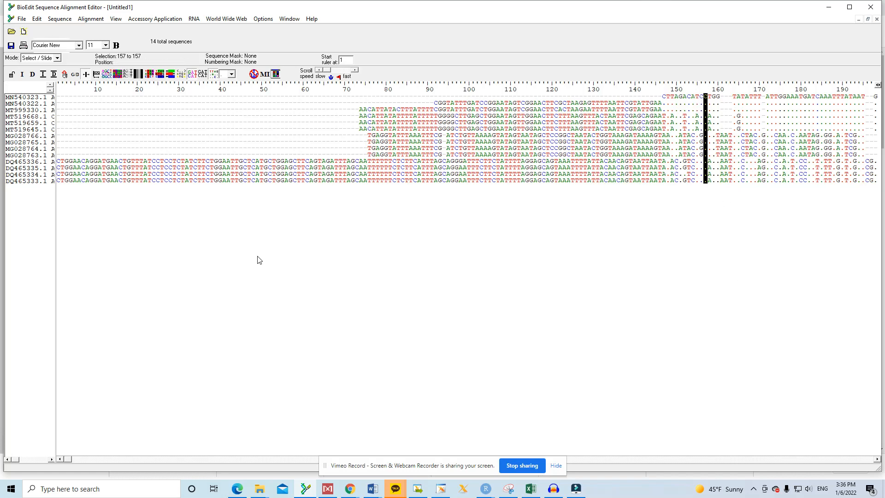
pyautogui.click(56, 58)
pyautogui.click(51, 72)
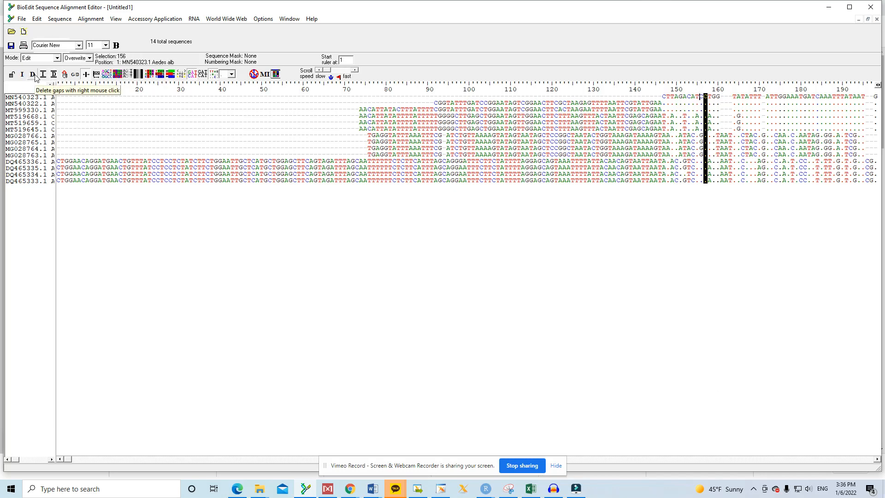
pyautogui.moveTo(57, 92); pyautogui.dragTo(700, 180)
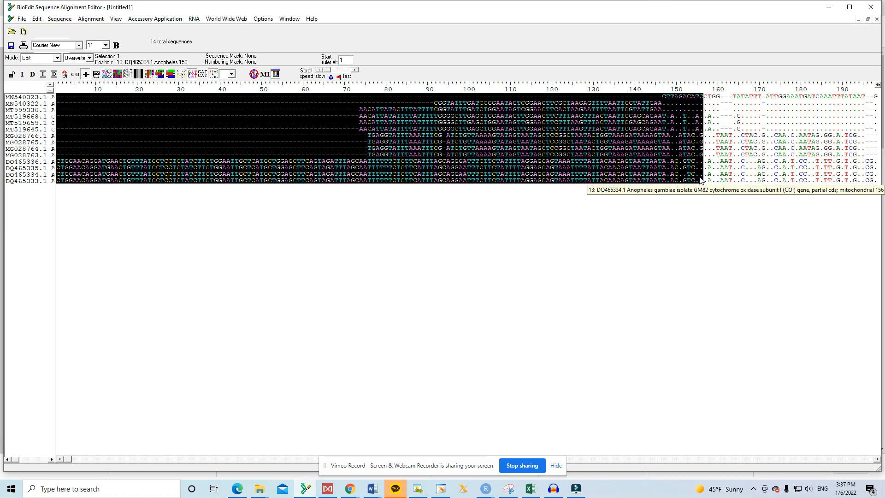
pyautogui.press('Delete')
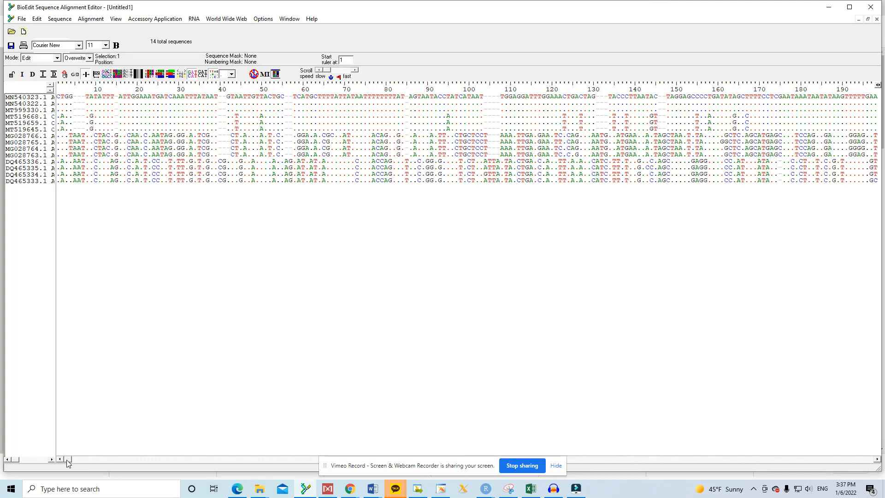
# Step: Trim the uneven end of the alignment by deleting everything after position 577 in all sequences
pyautogui.moveTo(69, 459); pyautogui.dragTo(618, 453)
pyautogui.click(272, 105)
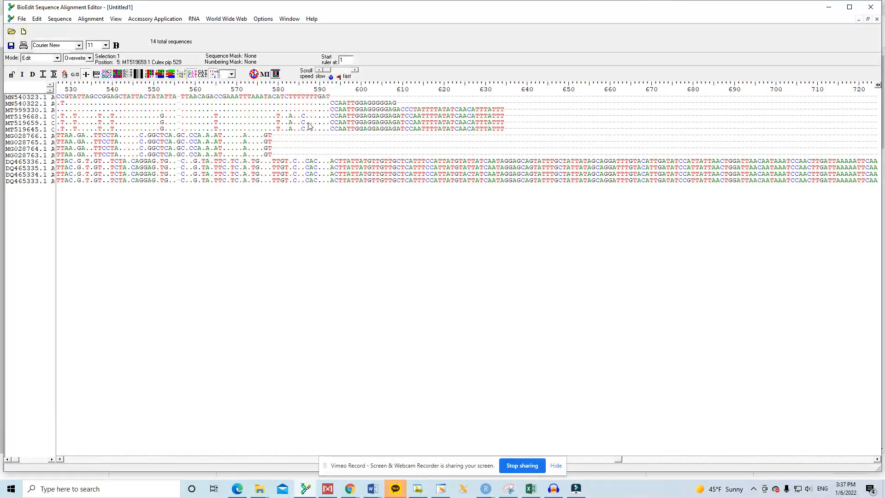
pyautogui.moveTo(265, 96); pyautogui.dragTo(883, 259)
pyautogui.press('Delete')
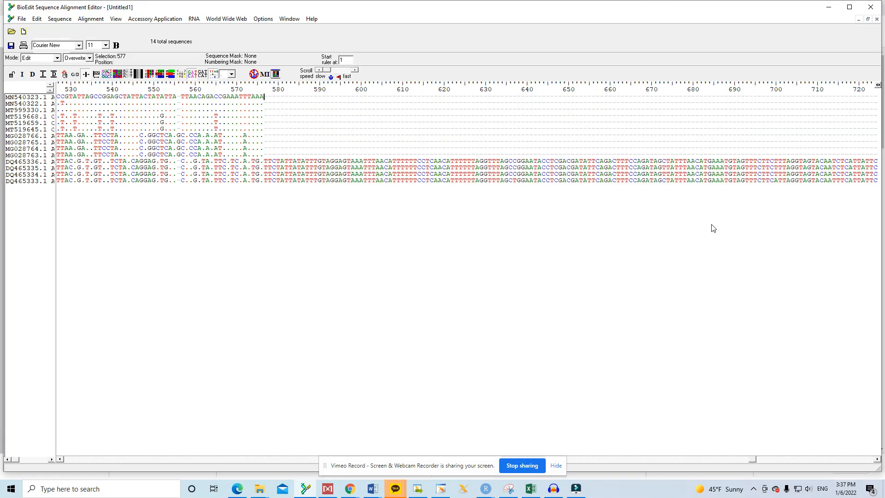
pyautogui.moveTo(266, 96); pyautogui.dragTo(881, 180)
pyautogui.press('Delete')
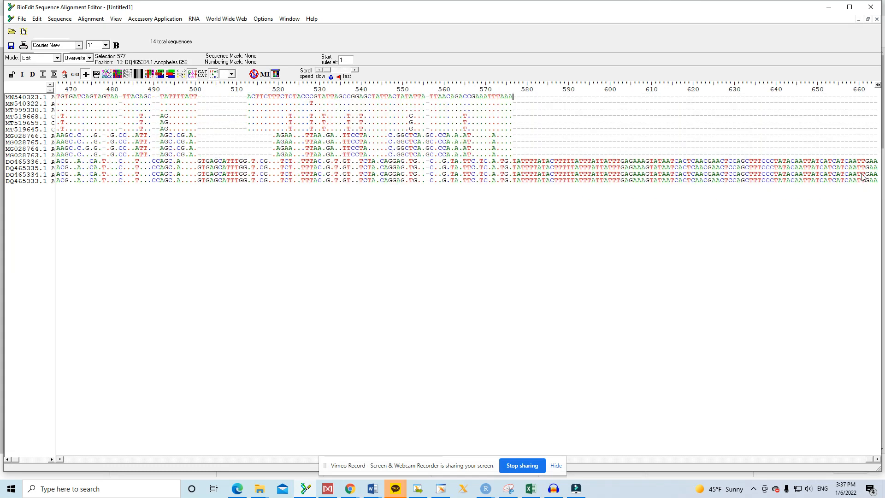
pyautogui.moveTo(515, 96); pyautogui.dragTo(880, 184)
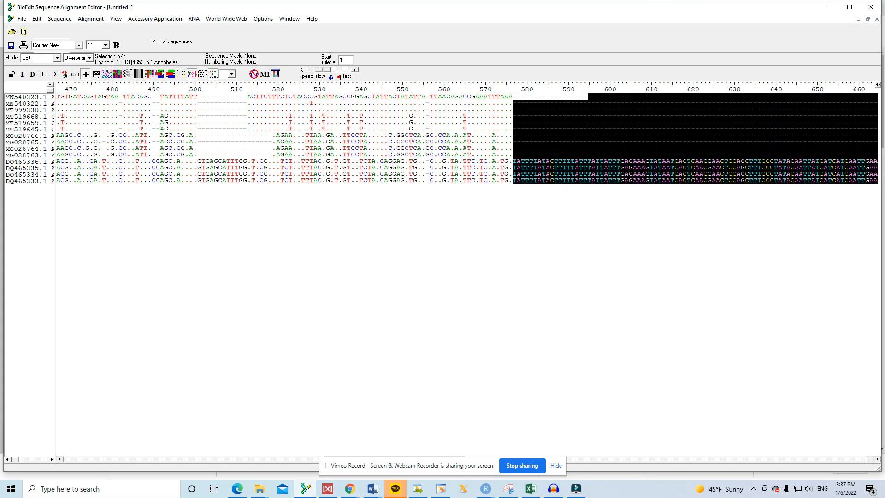
pyautogui.press('Delete')
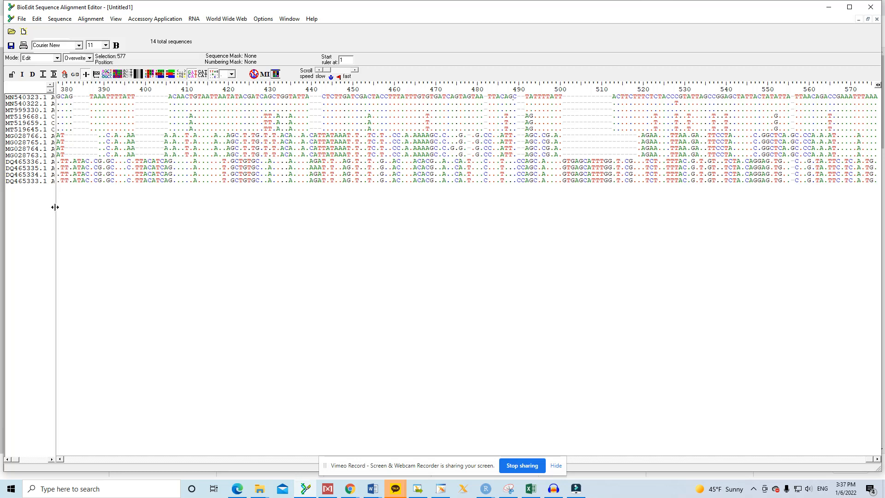
# Step: Widen the sequence name column and save the trimmed alignment to the Desktop as a Fasta file named phylo3
pyautogui.moveTo(55, 207); pyautogui.dragTo(146, 218)
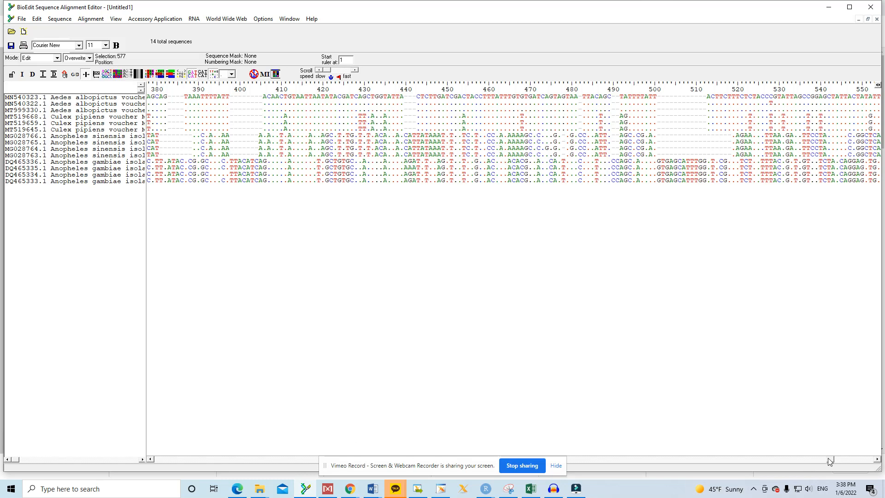
pyautogui.moveTo(831, 460); pyautogui.dragTo(147, 442)
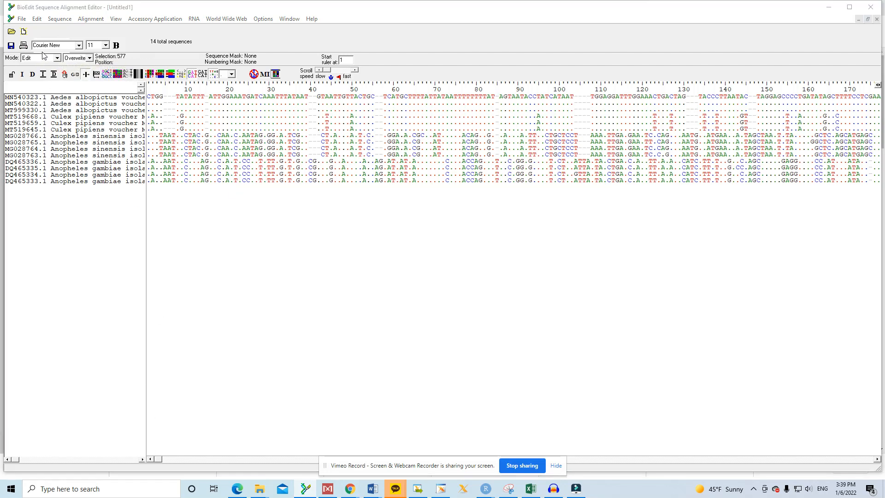
pyautogui.hotkey('ctrl', 's')
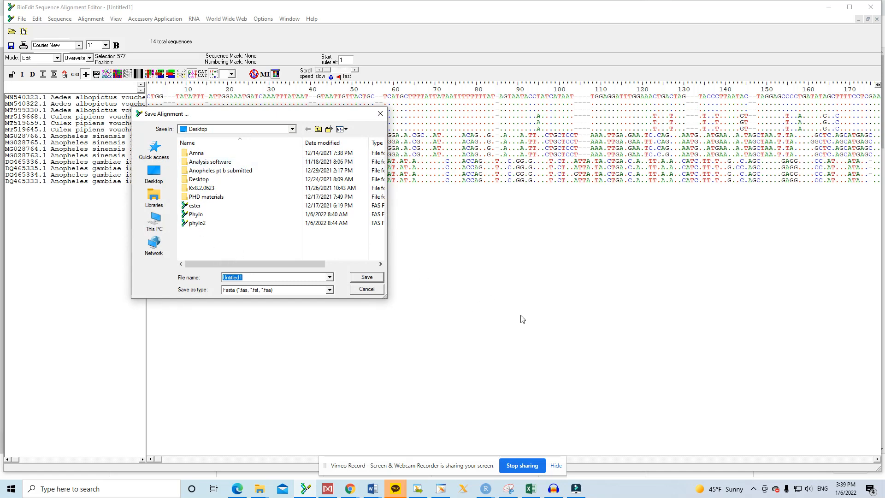
pyautogui.write('phyl')
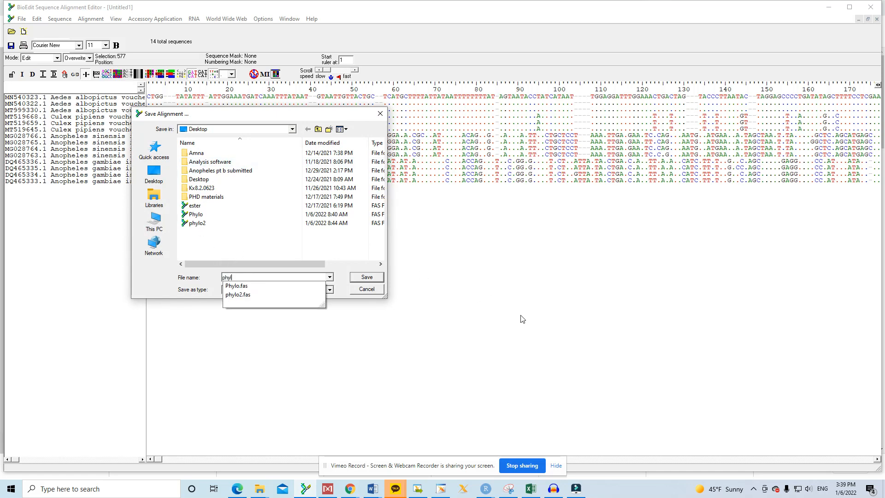
pyautogui.write('o3')
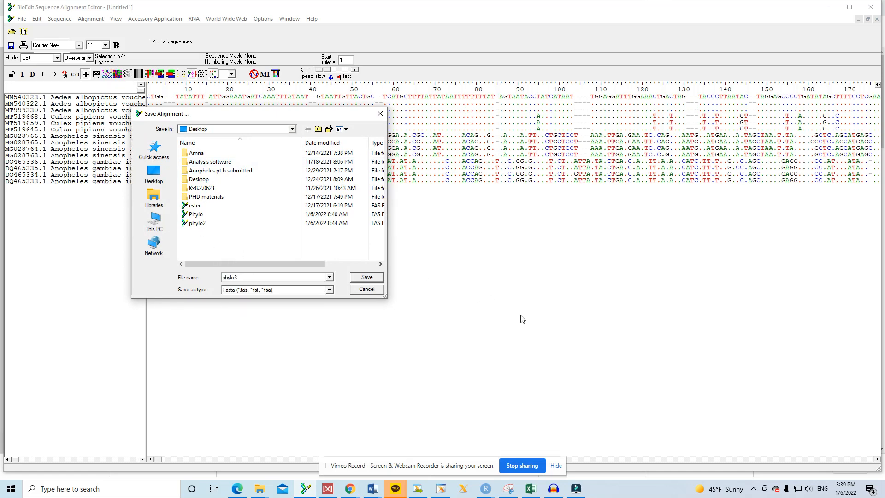
pyautogui.press('Return')
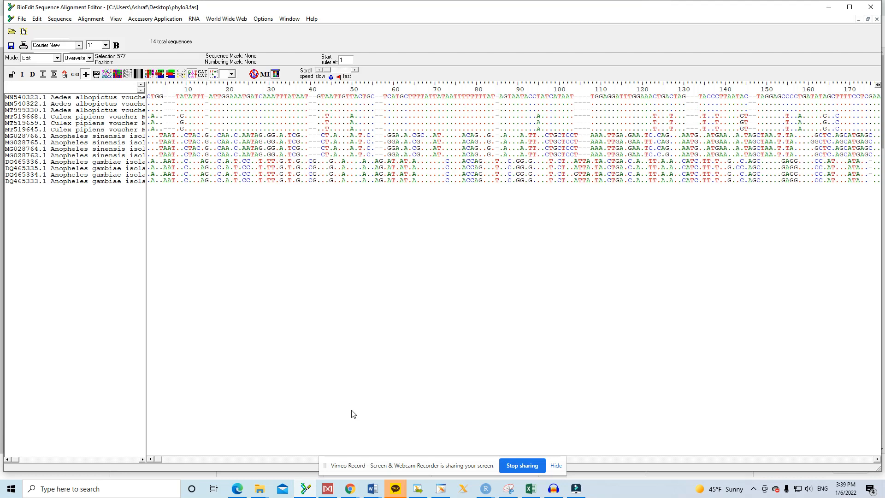
# Step: Switch to MEGA and open the phylo3 file from the Desktop, replacing the active data without creating a session file
pyautogui.click(328, 489)
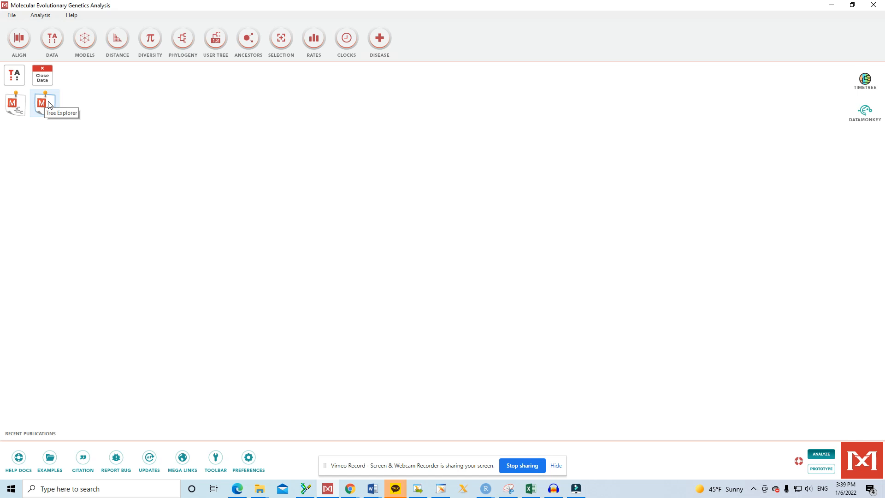
pyautogui.click(14, 17)
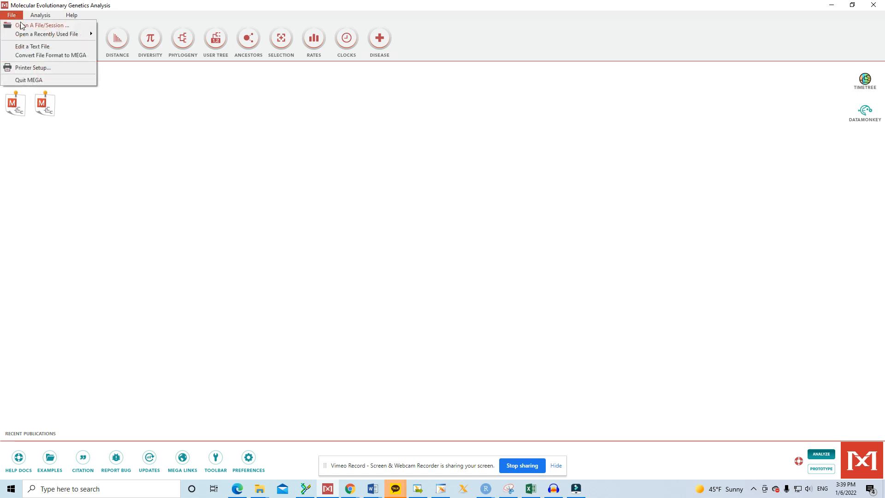
pyautogui.click(20, 24)
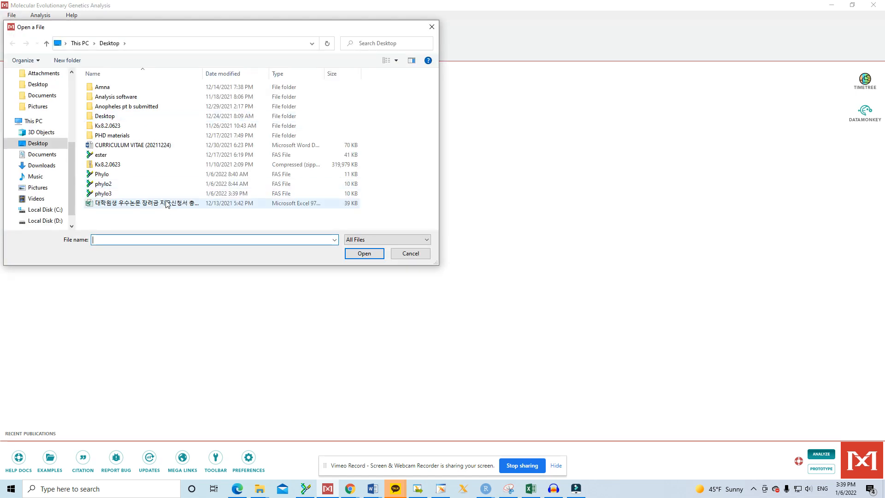
pyautogui.click(136, 194)
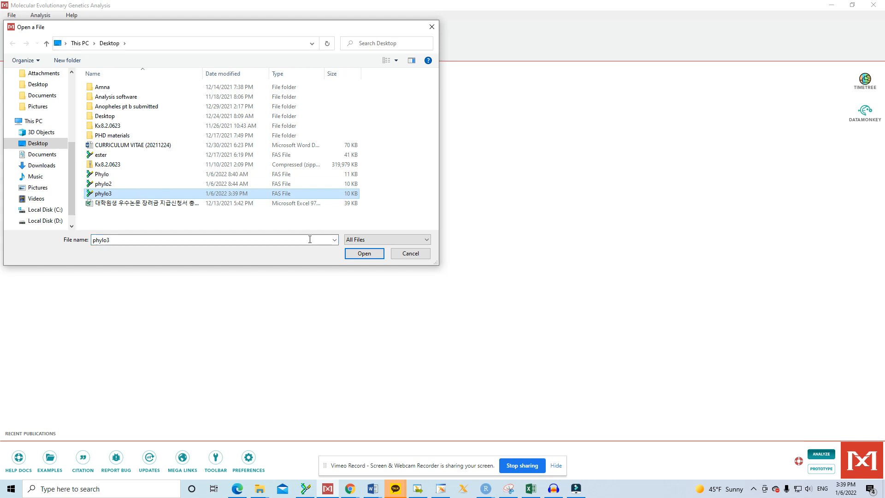
pyautogui.click(373, 255)
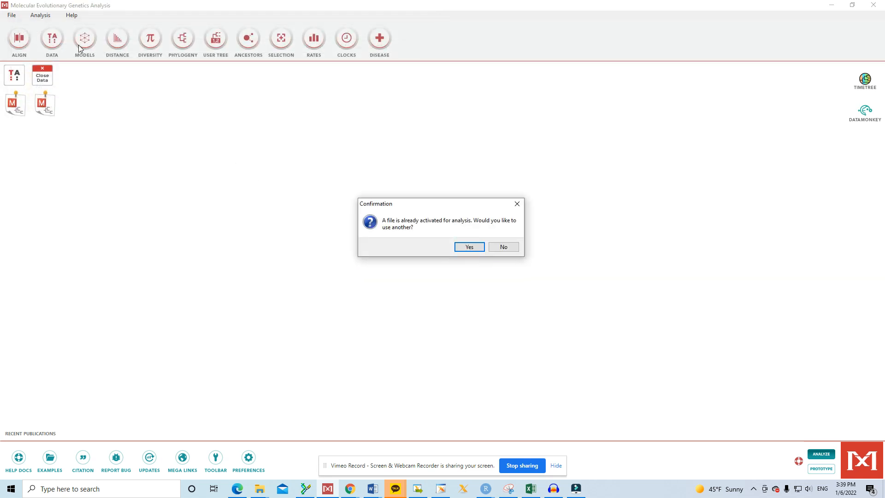
pyautogui.click(475, 249)
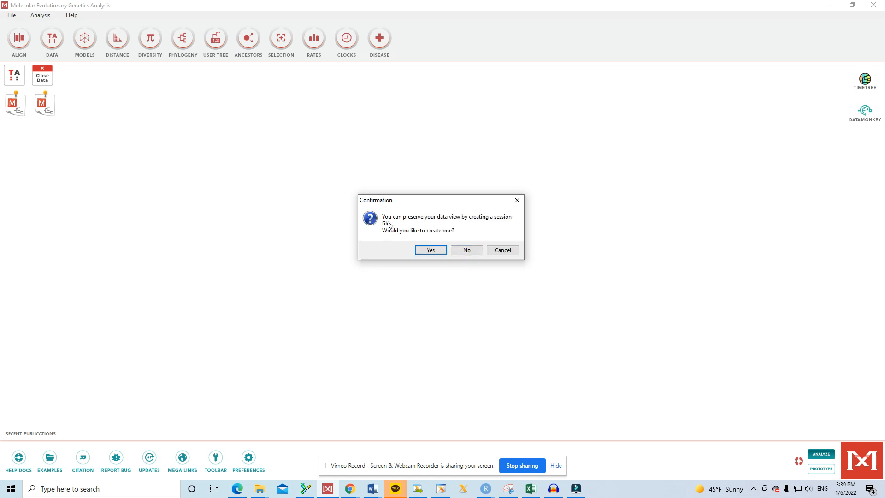
pyautogui.click(466, 250)
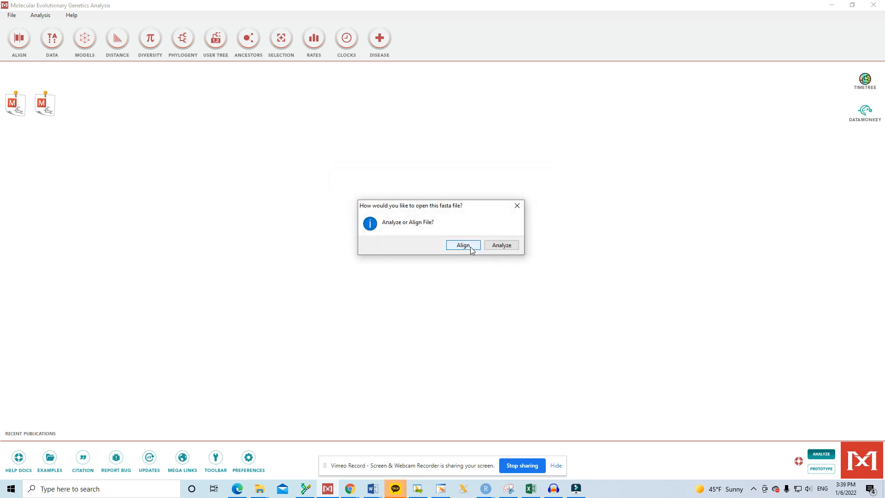
# Step: Load the file for analysis as protein-coding nucleotide sequences with the Invertebrate Mitochondrial genetic code
pyautogui.click(503, 248)
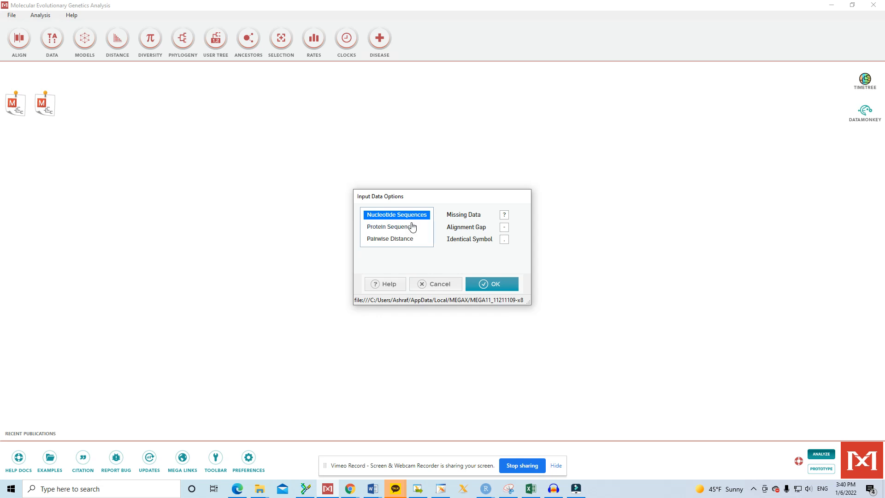
pyautogui.click(502, 286)
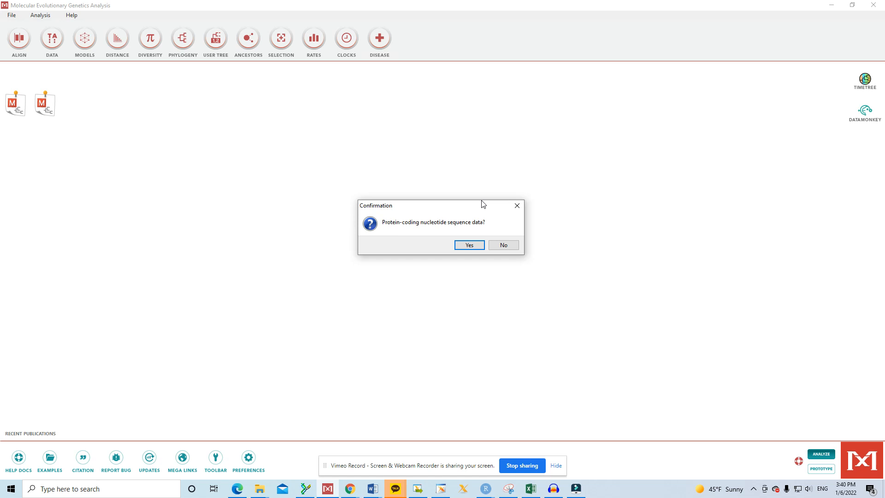
pyautogui.click(467, 246)
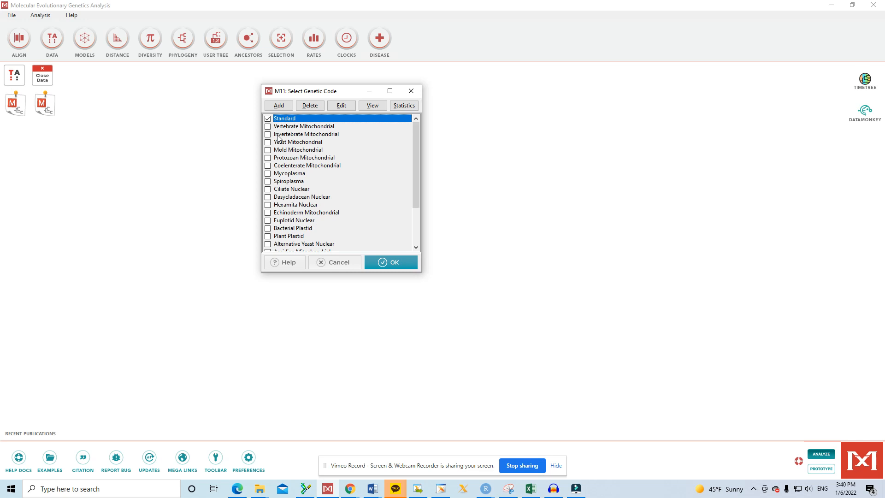
pyautogui.click(278, 136)
pyautogui.click(267, 134)
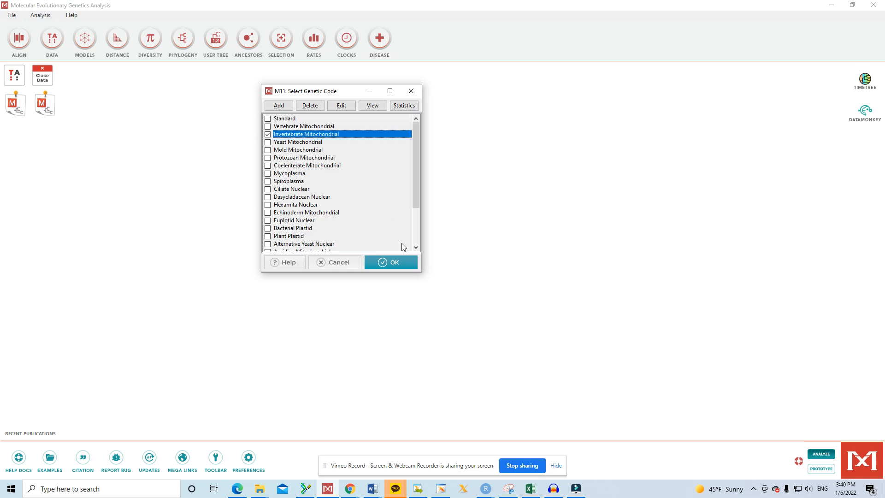
pyautogui.click(402, 266)
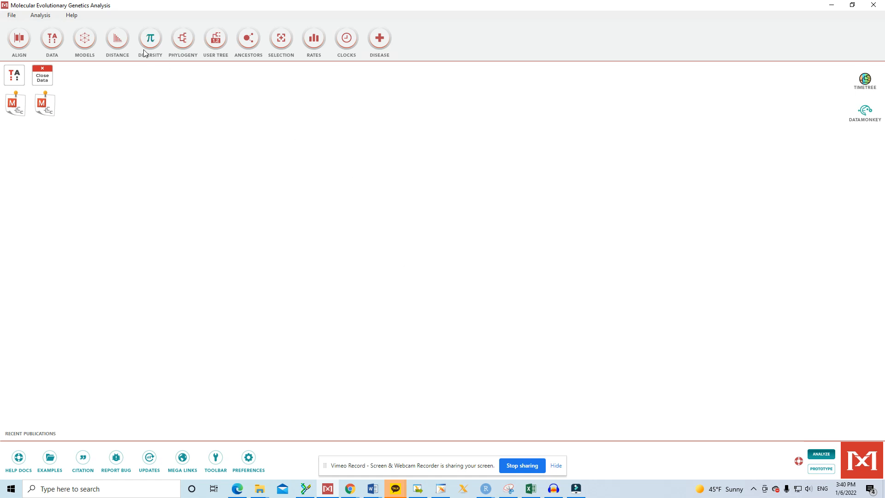
# Step: Construct a neighbor-joining tree from the active phylo3 data using 1000 bootstrap replications and the Kimura 2-parameter model
pyautogui.click(189, 38)
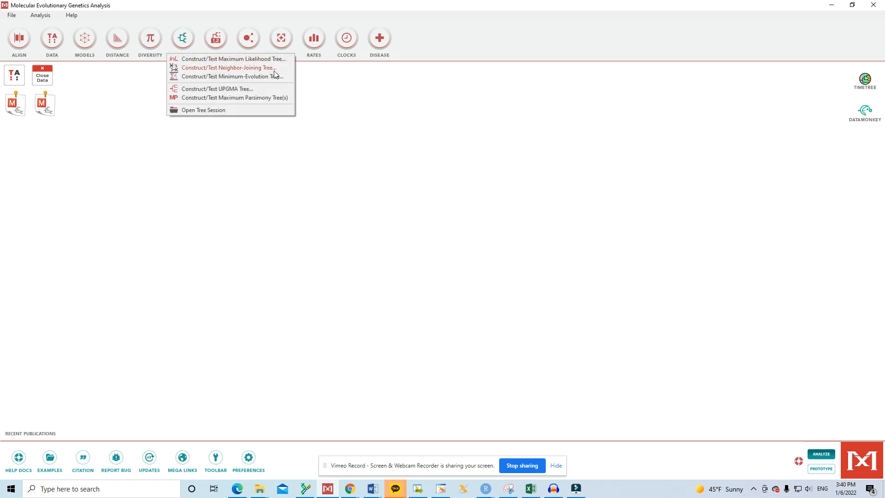
pyautogui.click(237, 67)
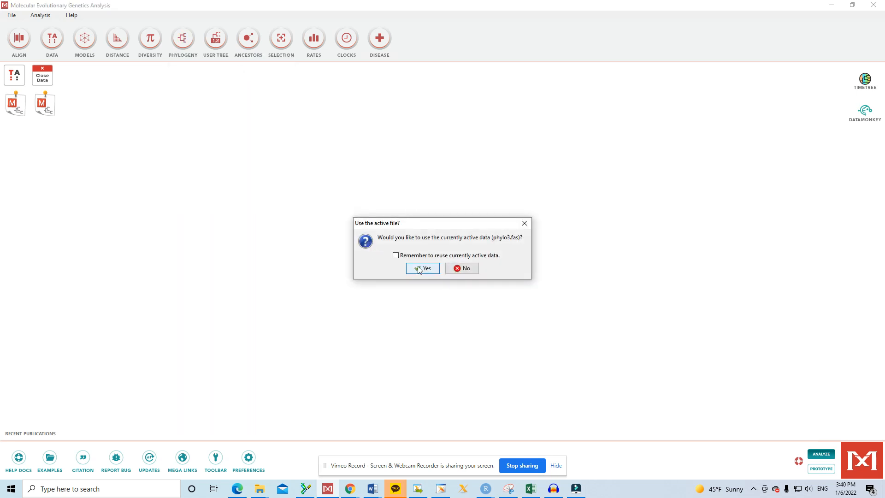
pyautogui.click(418, 268)
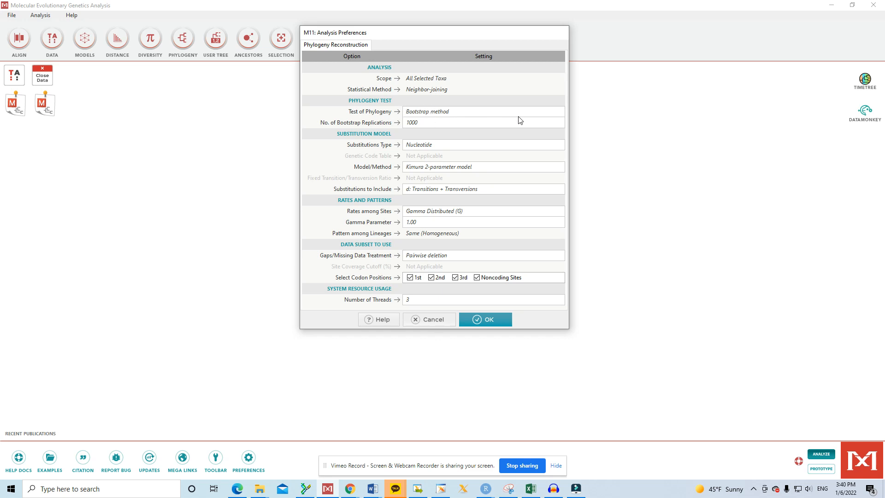
pyautogui.click(471, 121)
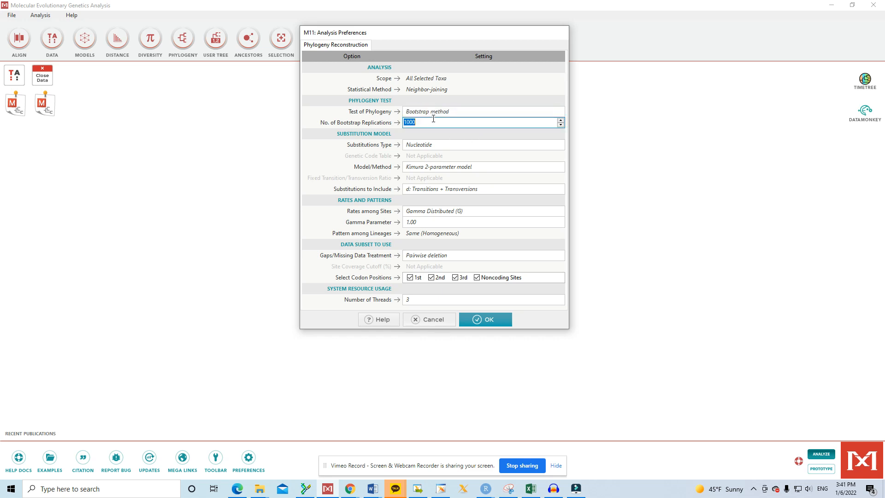
pyautogui.click(506, 168)
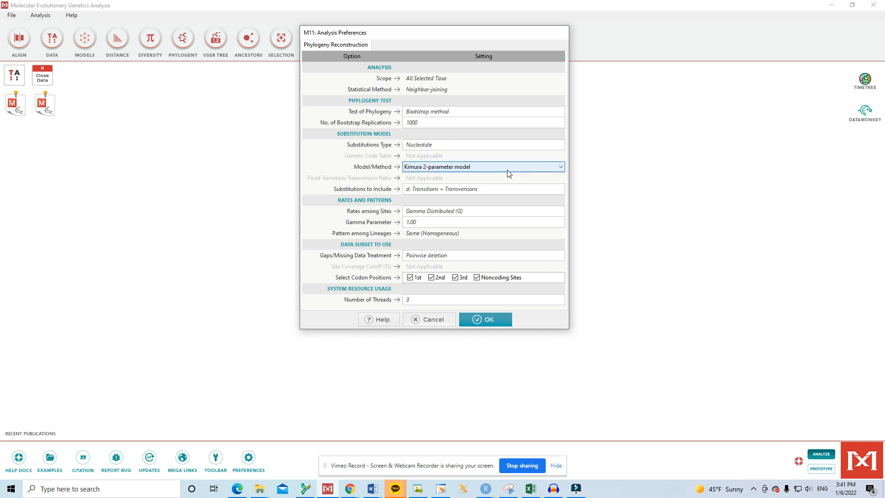
pyautogui.click(508, 170)
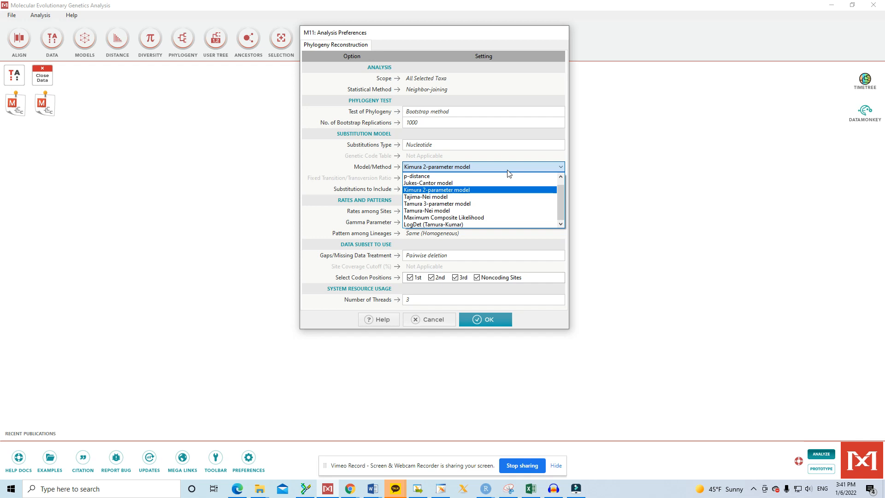
pyautogui.click(485, 192)
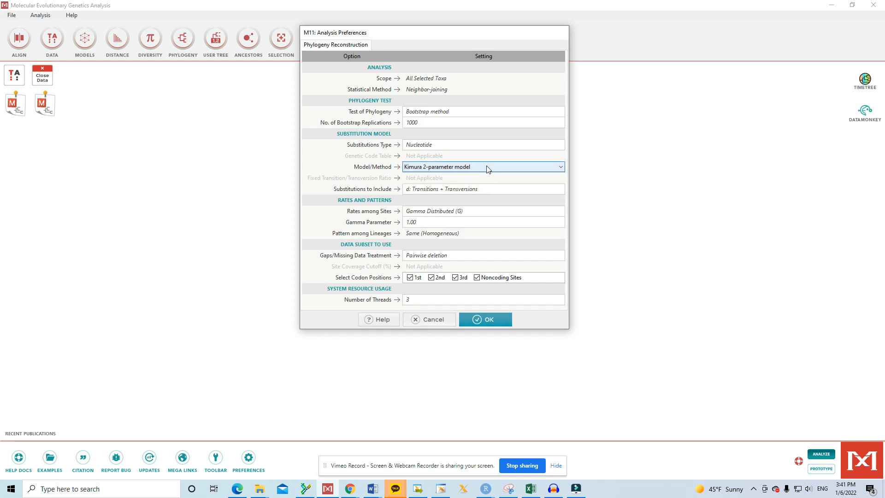
pyautogui.click(487, 170)
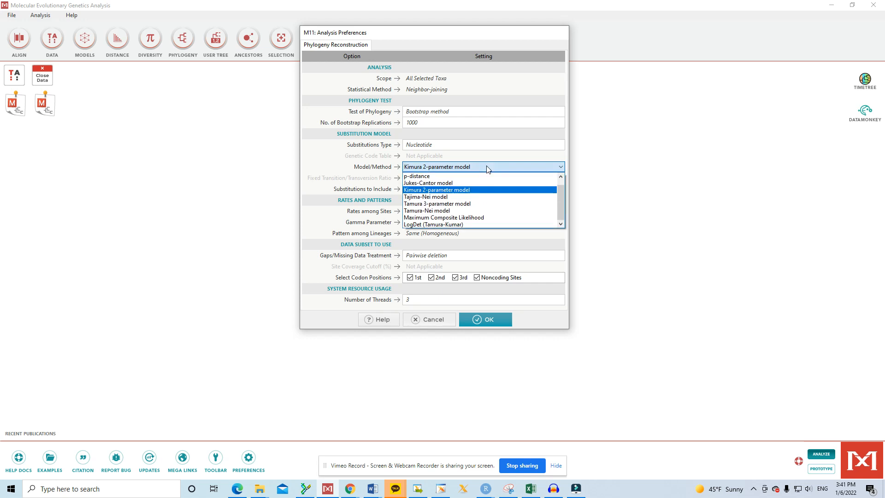
pyautogui.click(357, 162)
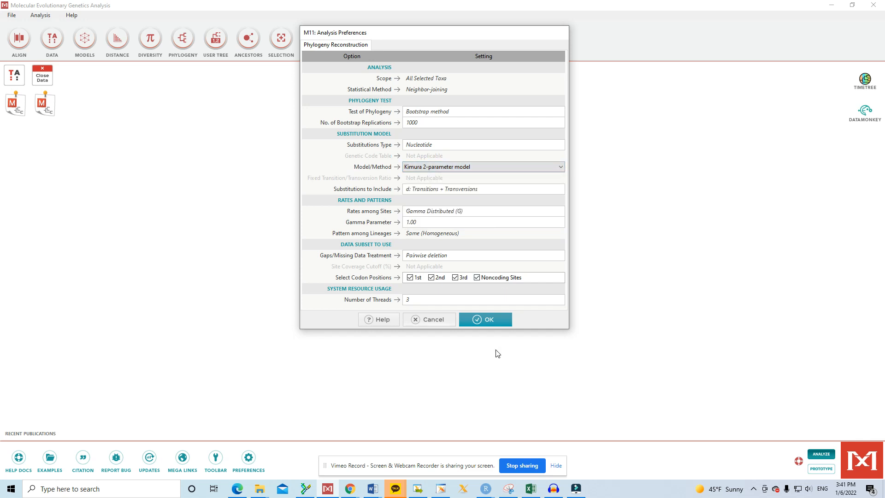
pyautogui.click(498, 320)
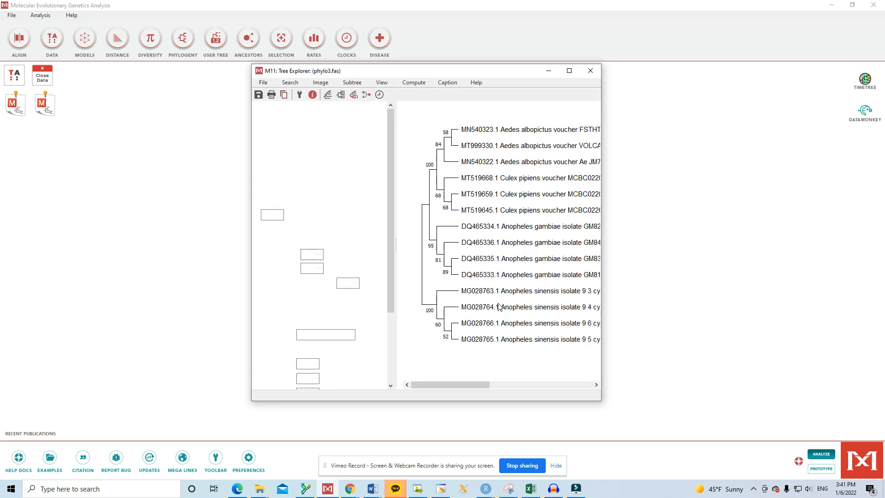
# Step: Widen and reposition the Tree Explorer window so the full taxon names of the original tree fit
pyautogui.moveTo(415, 383)
pyautogui.mouseDown()
pyautogui.moveTo(438, 383)
pyautogui.moveTo(427, 381)
pyautogui.mouseUp()
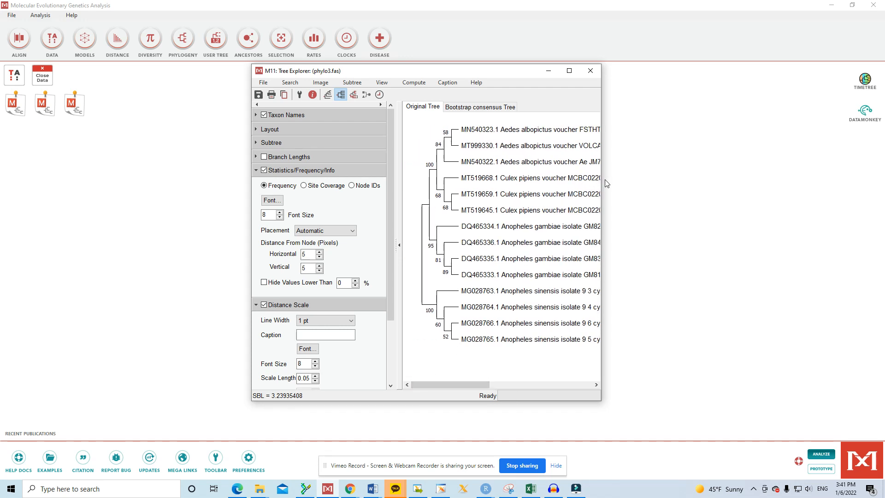
pyautogui.moveTo(600, 185); pyautogui.dragTo(802, 259)
pyautogui.moveTo(524, 74); pyautogui.dragTo(382, 81)
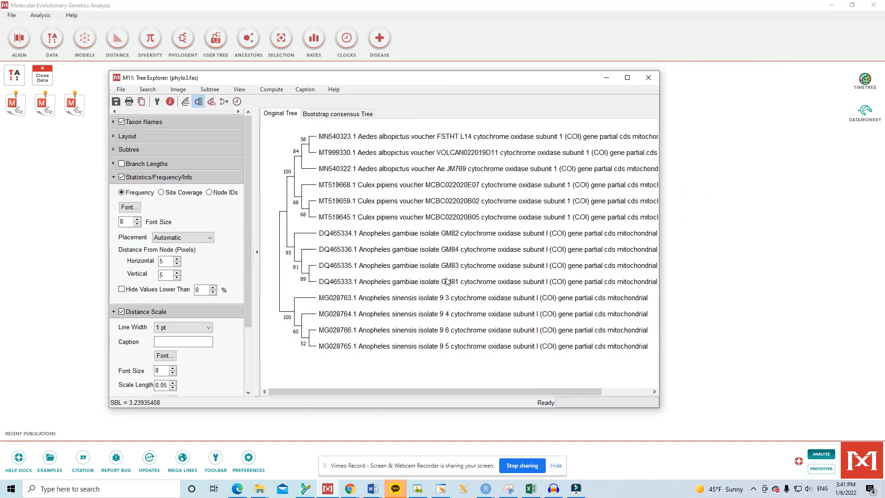
pyautogui.moveTo(659, 199); pyautogui.dragTo(746, 209)
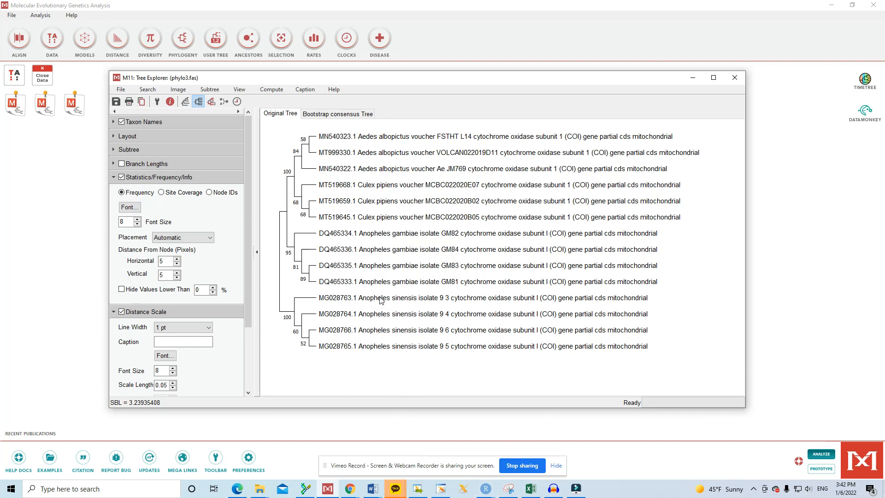
# Step: Copy the tree image to the clipboard
pyautogui.click(143, 102)
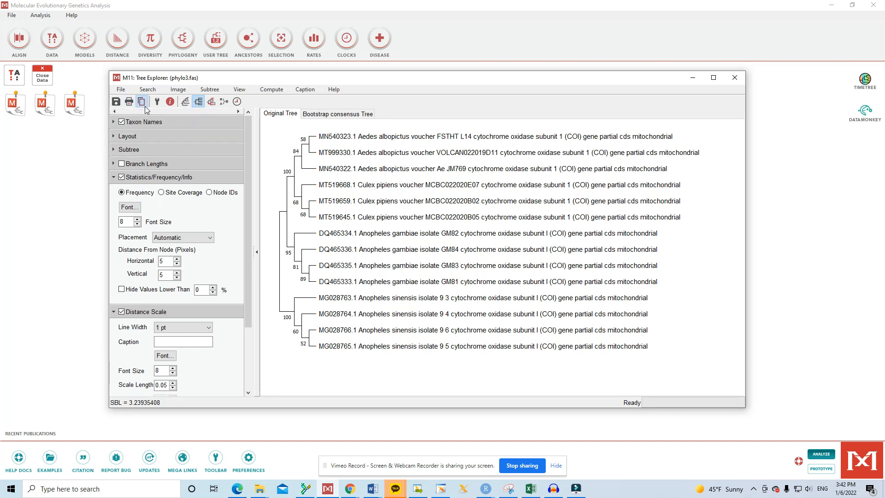
pyautogui.click(183, 92)
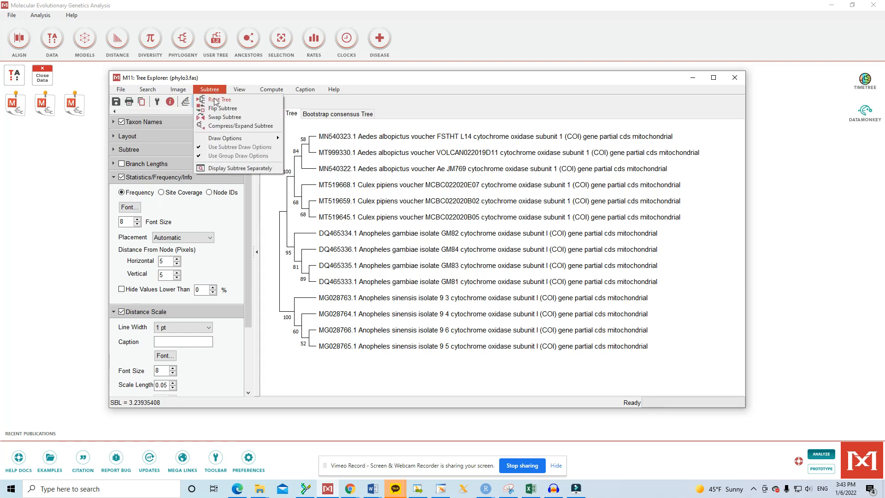